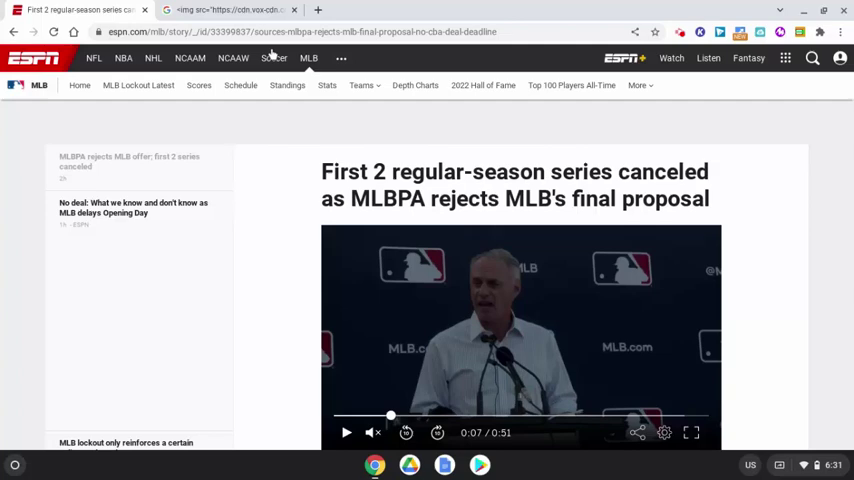
Select the ESPN article's web address about MLBPA rejecting MLB's final proposal
left_click(181, 31)
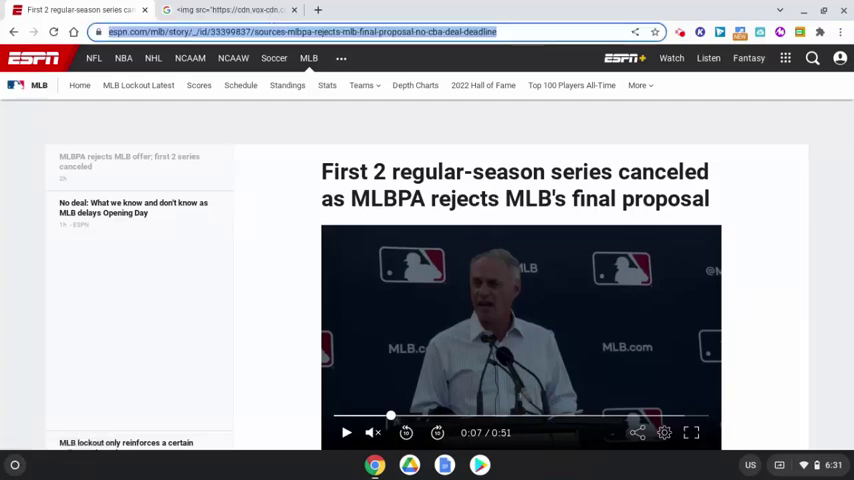
Close the ESPN article tab and copy the large baseball image's address
left_click(144, 9)
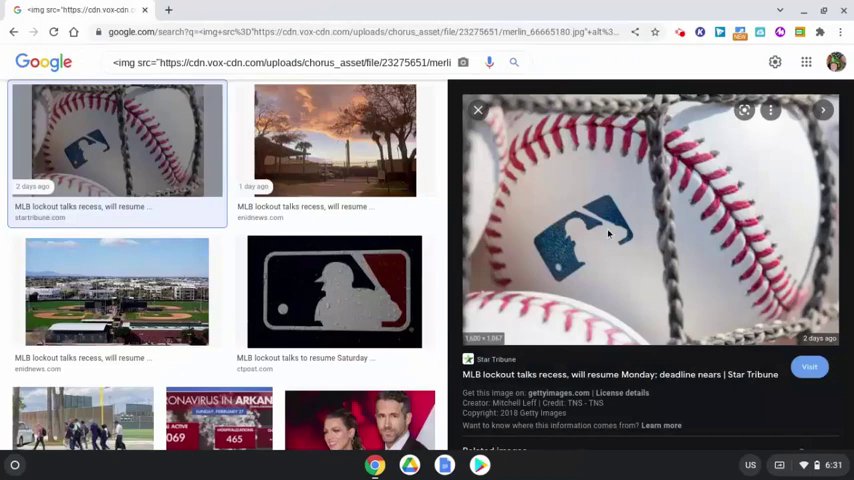
right_click(605, 148)
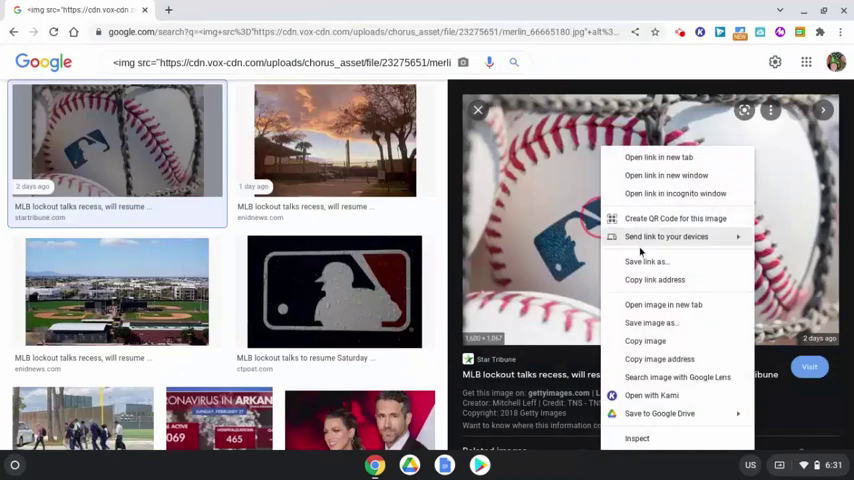
left_click(661, 358)
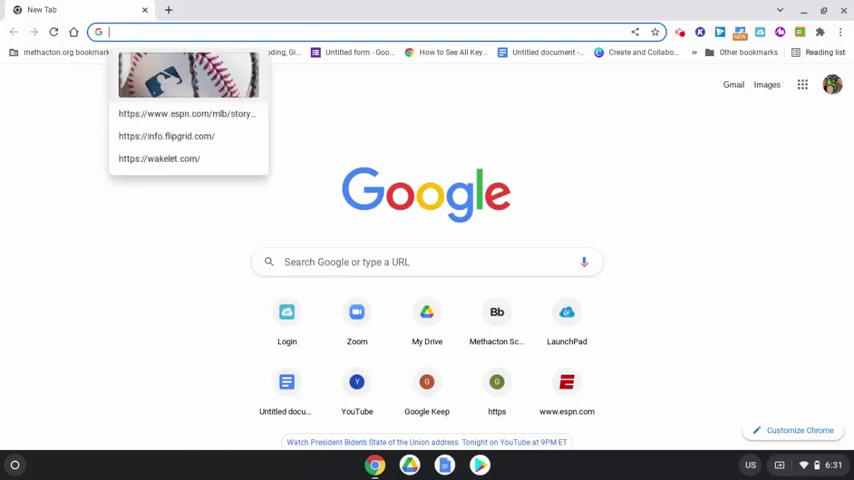
mouse_move(60, 52)
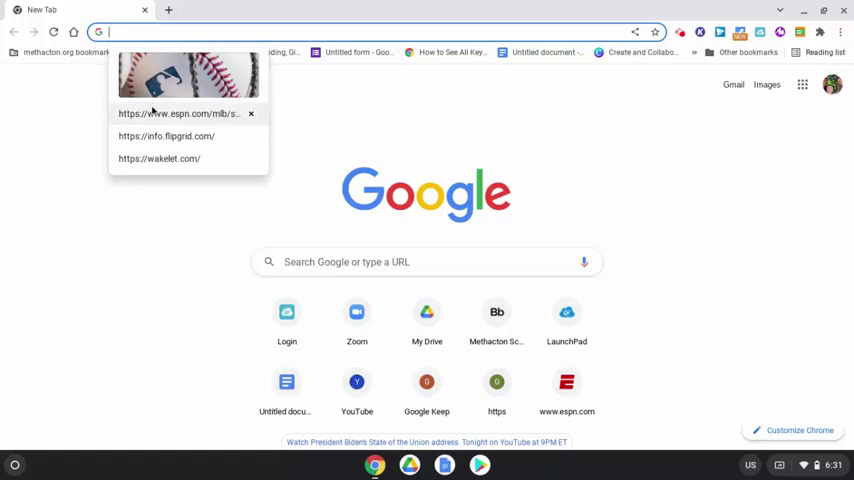
Reopen the ESPN article by pasting its link from clipboard history
left_click(152, 112)
key("Return")
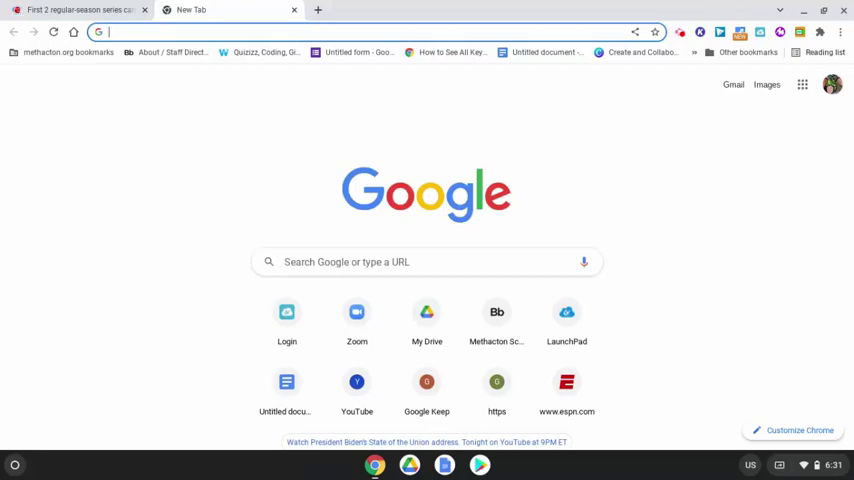
mouse_move(188, 75)
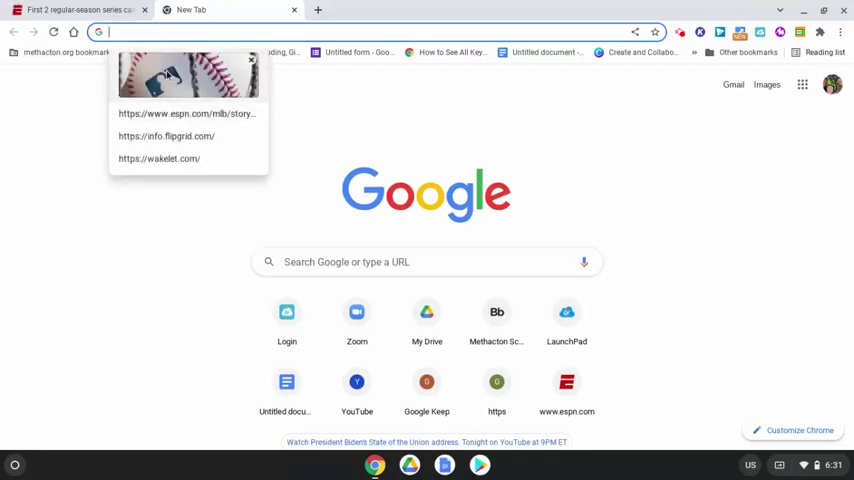
Search Google for the pasted img src code and switch to Images results
type("<img src=\"https://cdn.vox-cdn.com/uploads/chorus_asset/file/23275651/merlin_66665180.jpg\" alt=\"MLB lockout talks recess, will resume Monday; deadline nears | Star Tribune\"/>")
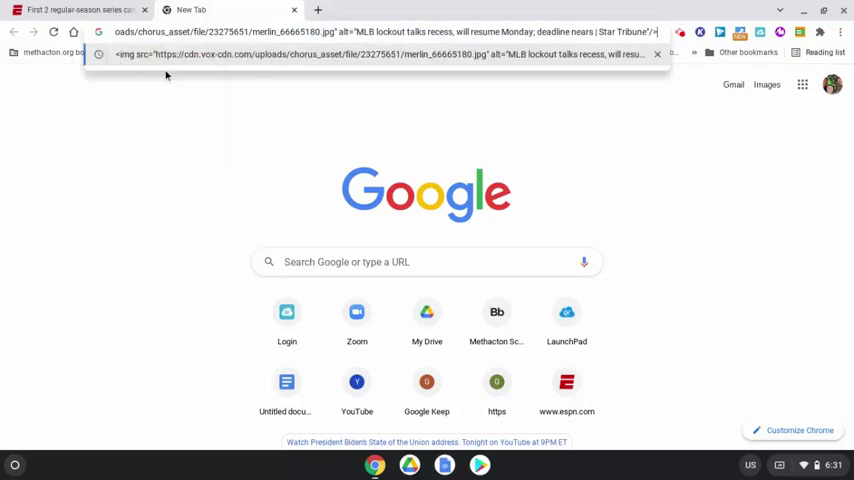
key("Return")
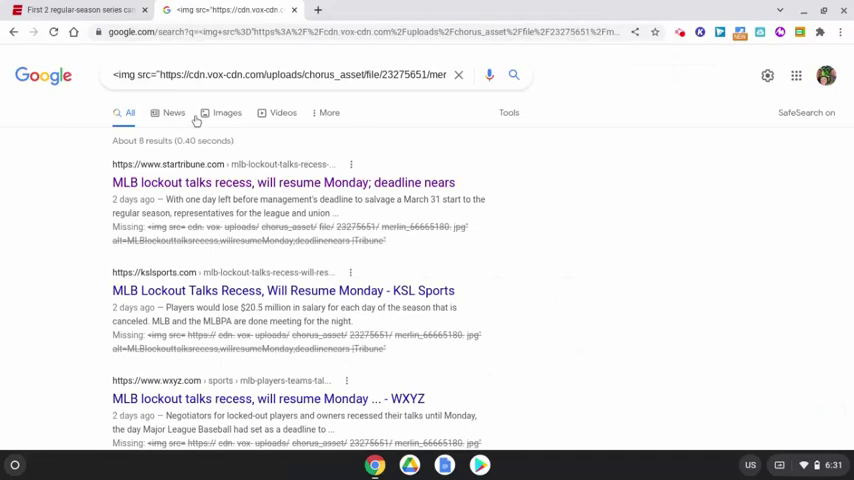
left_click(220, 112)
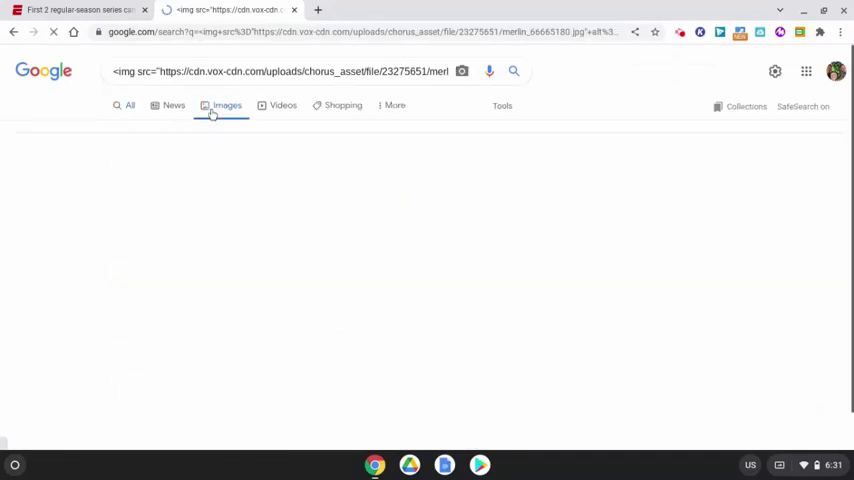